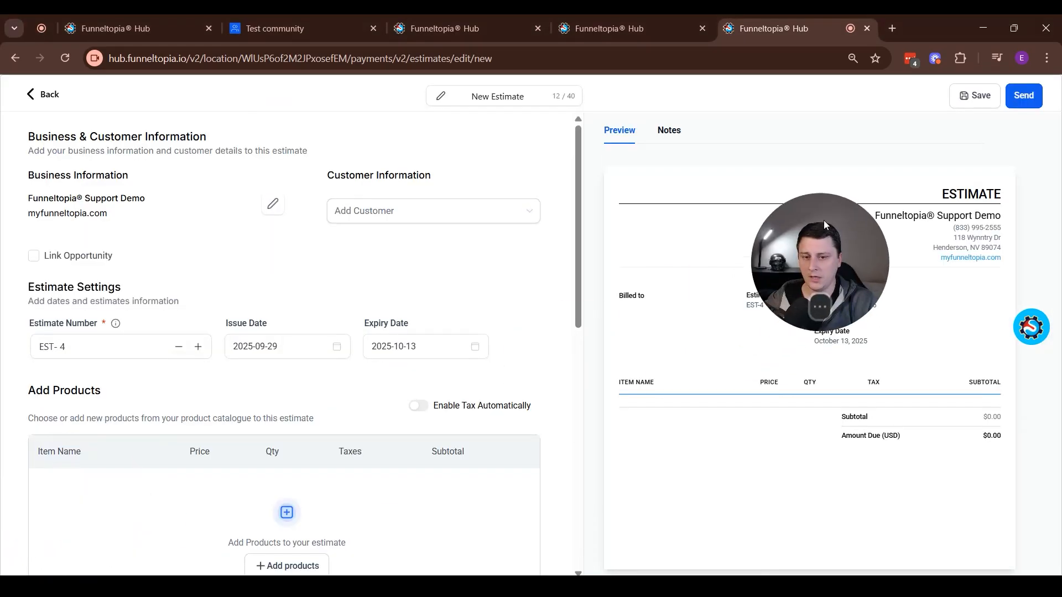
left_click_drag(824, 224, 967, 130)
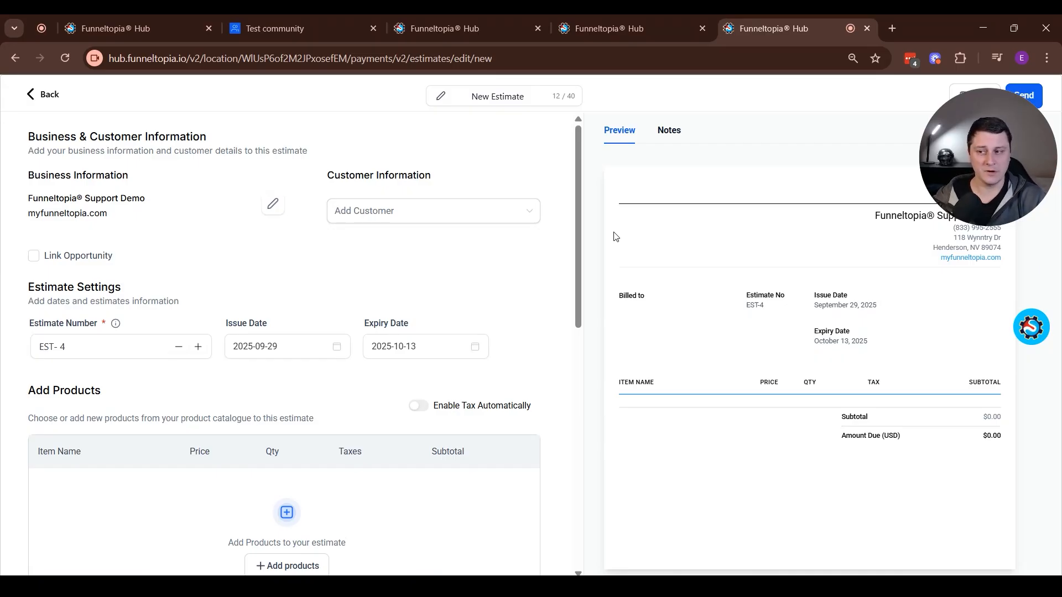
scroll(361, 289, "down", 5)
scroll(360, 290, "down", 4)
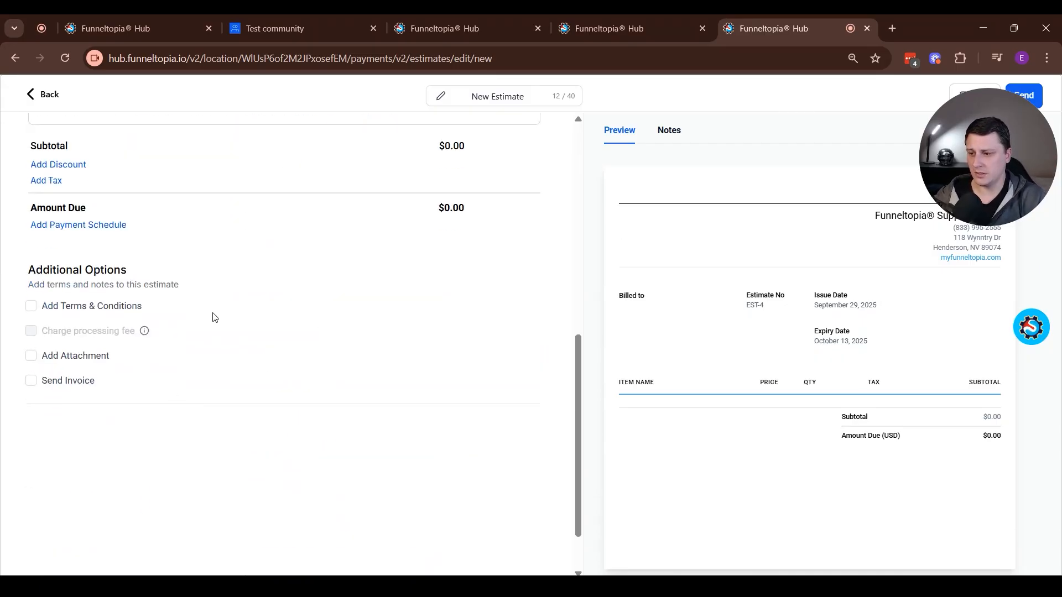
triple_click(83, 226)
left_click(157, 227)
- Add the existing "Private coaching @ 1000" product to the estimate by searching the catalogue for "coach"
scroll(206, 291, "up", 6)
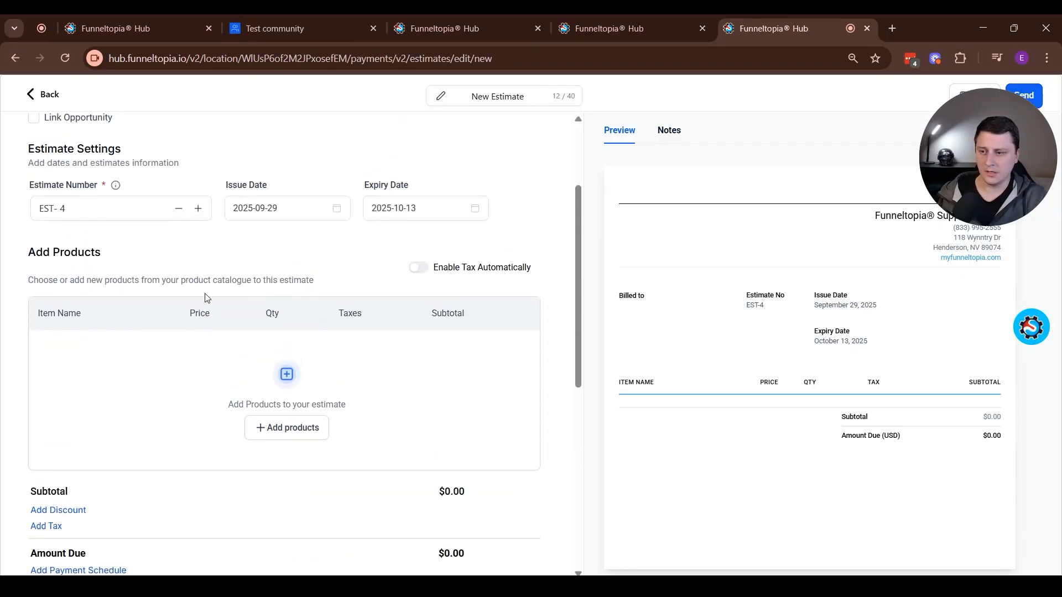
left_click(262, 429)
left_click(142, 361)
type("coach")
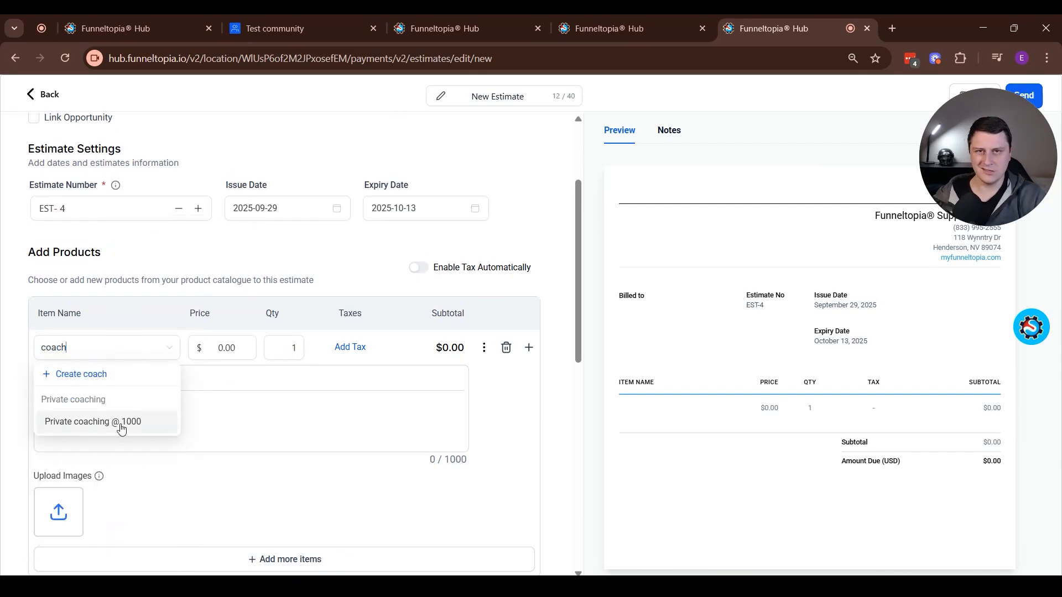
left_click(121, 423)
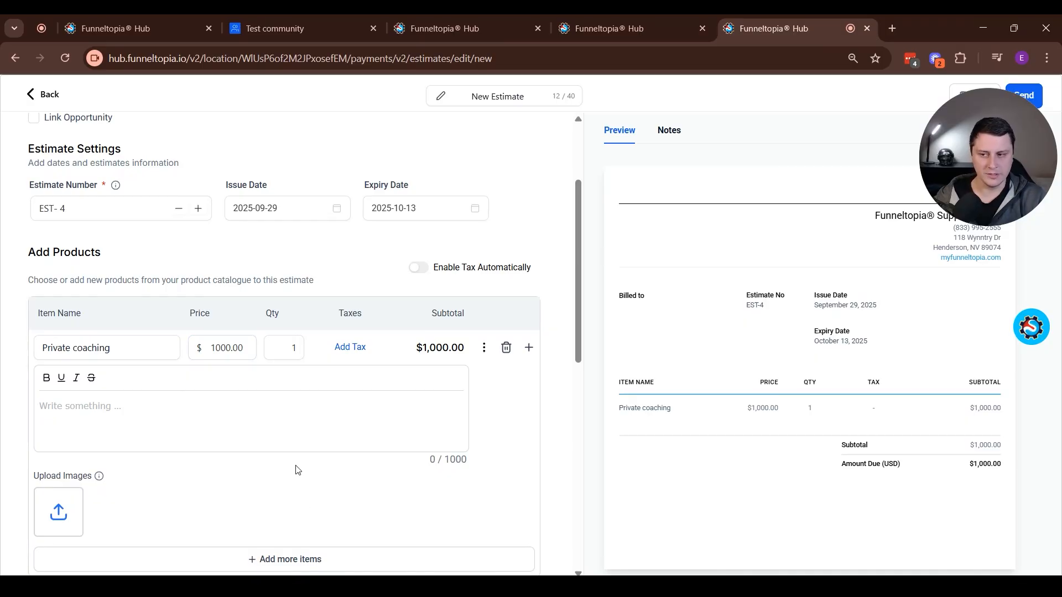
left_click_drag(215, 347, 238, 348)
left_click(165, 376)
- Start a payment schedule for the estimate's amount due, based on Percentage
scroll(165, 376, "down", 1)
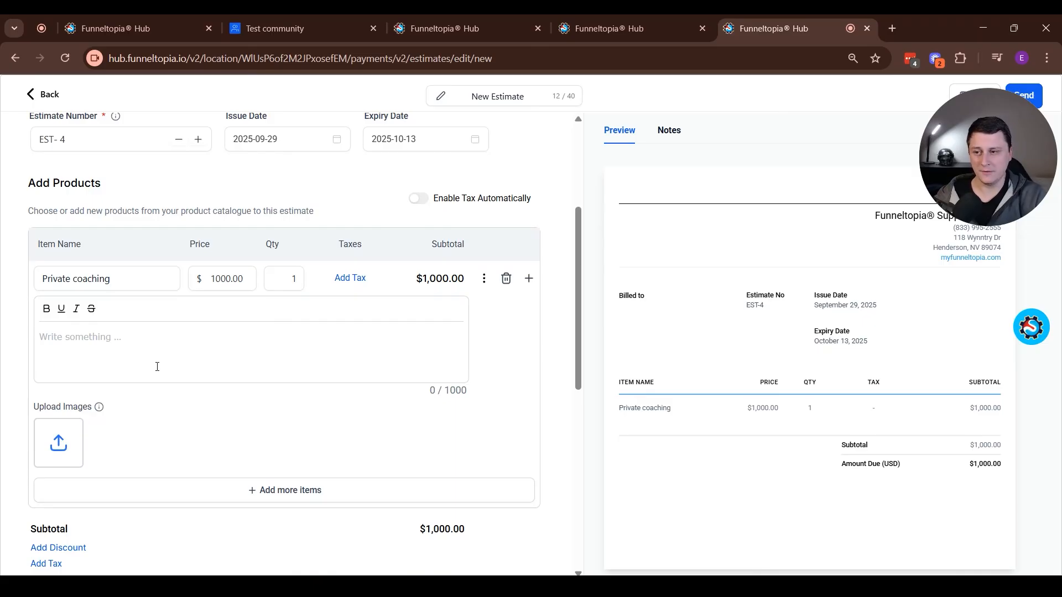
scroll(170, 353, "down", 3)
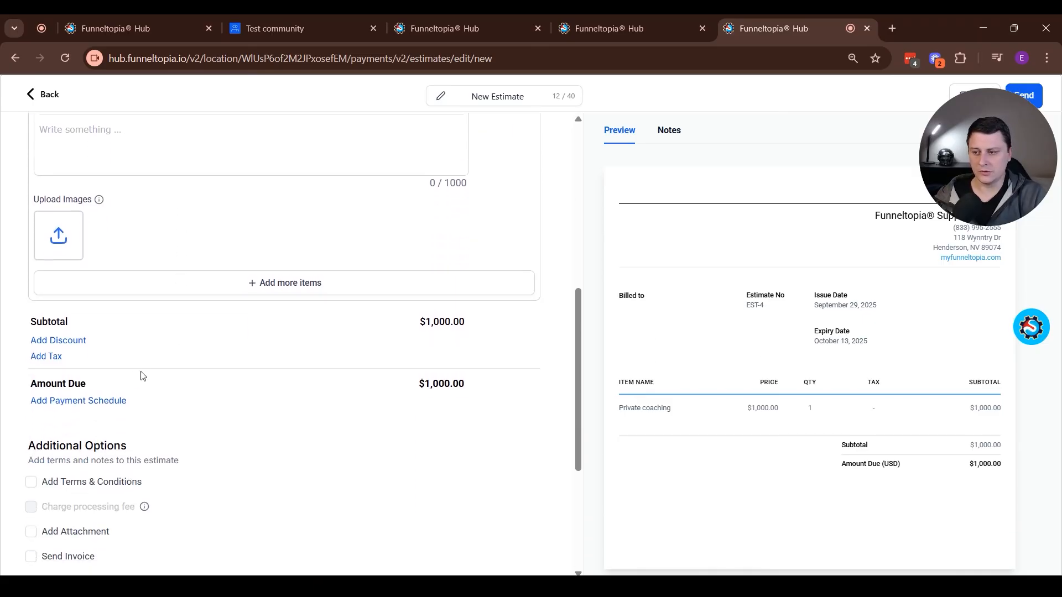
left_click(90, 402)
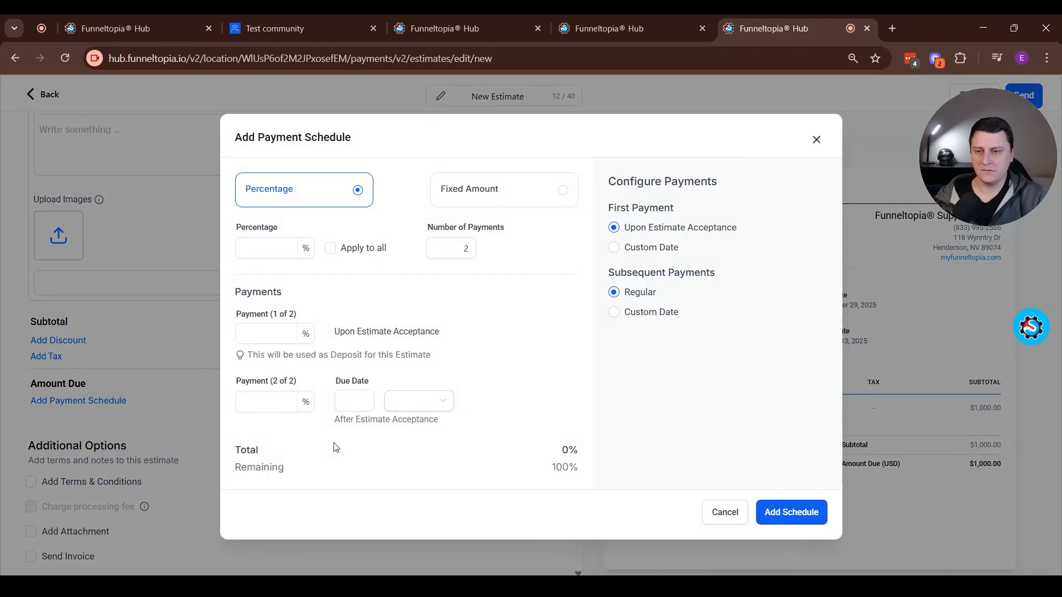
left_click(441, 192)
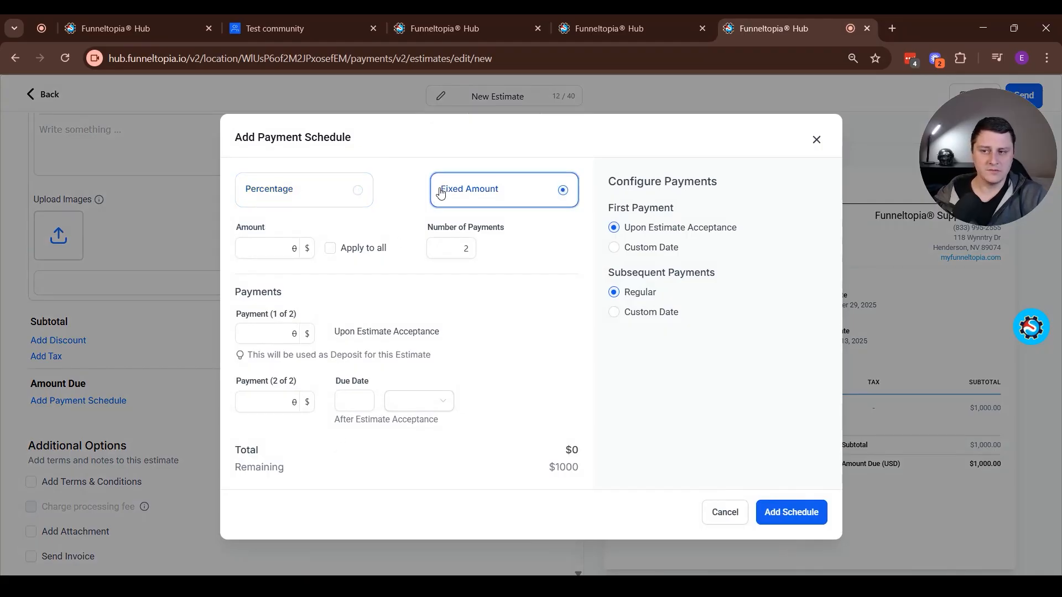
left_click(327, 194)
- Set the schedule's payment percentage to 0.01%
left_click(276, 248)
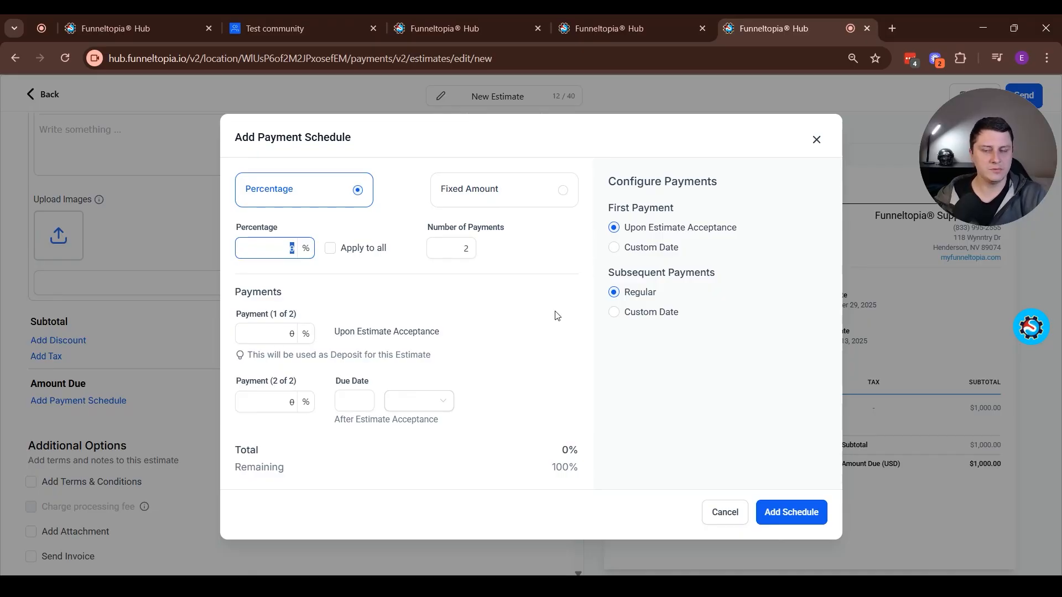
type("0.01")
key("Tab")
key("Tab")
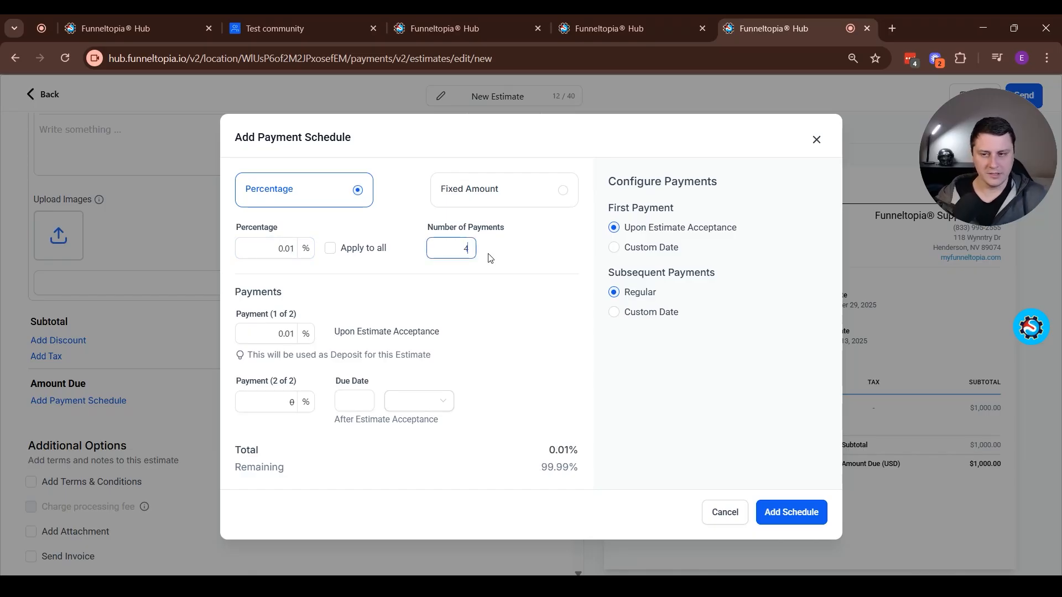
- Set the number of payments to 4 and apply 25% to all of them
type("4")
left_click(281, 231)
double_click(282, 231)
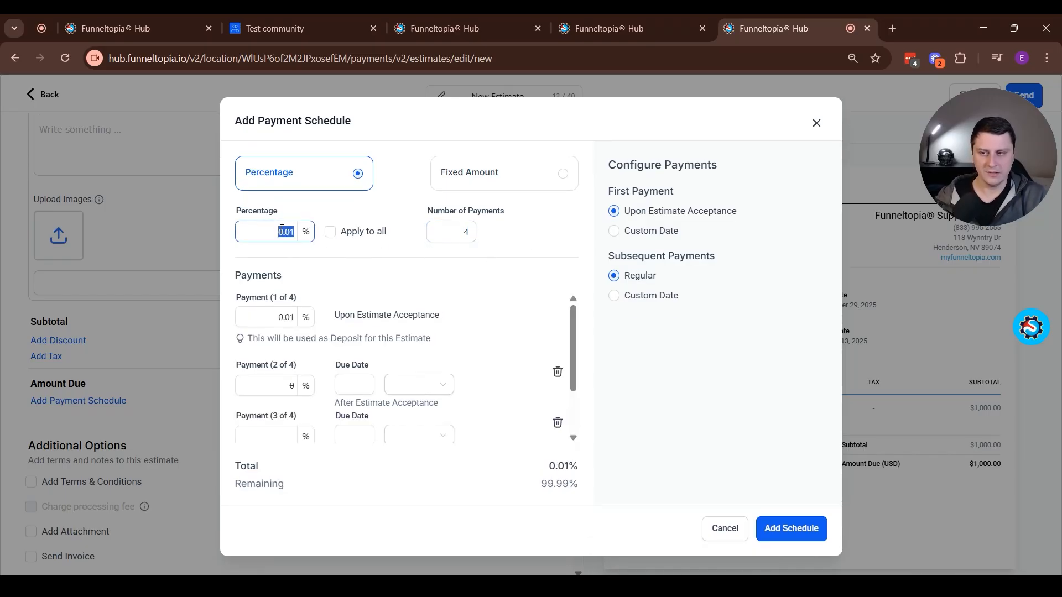
type("25")
left_click(370, 266)
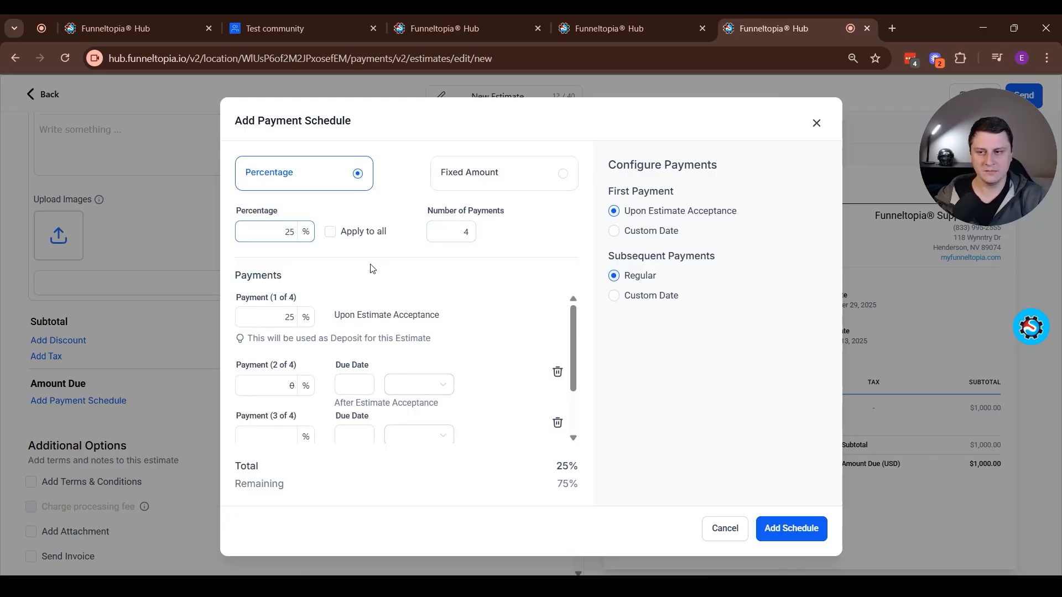
left_click(339, 234)
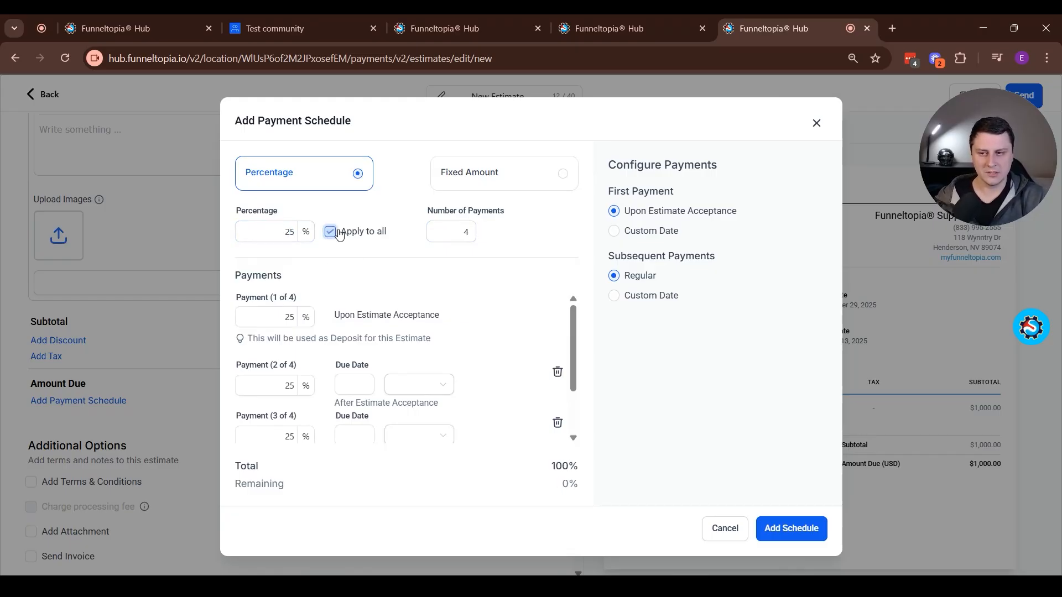
- Review the scheduled payments along with the total and remaining percentages
scroll(280, 357, "down", 2)
scroll(296, 437, "up", 2)
left_click_drag(553, 467, 659, 487)
left_click(463, 484)
left_click_drag(550, 469, 619, 480)
left_click(612, 469)
left_click(674, 477)
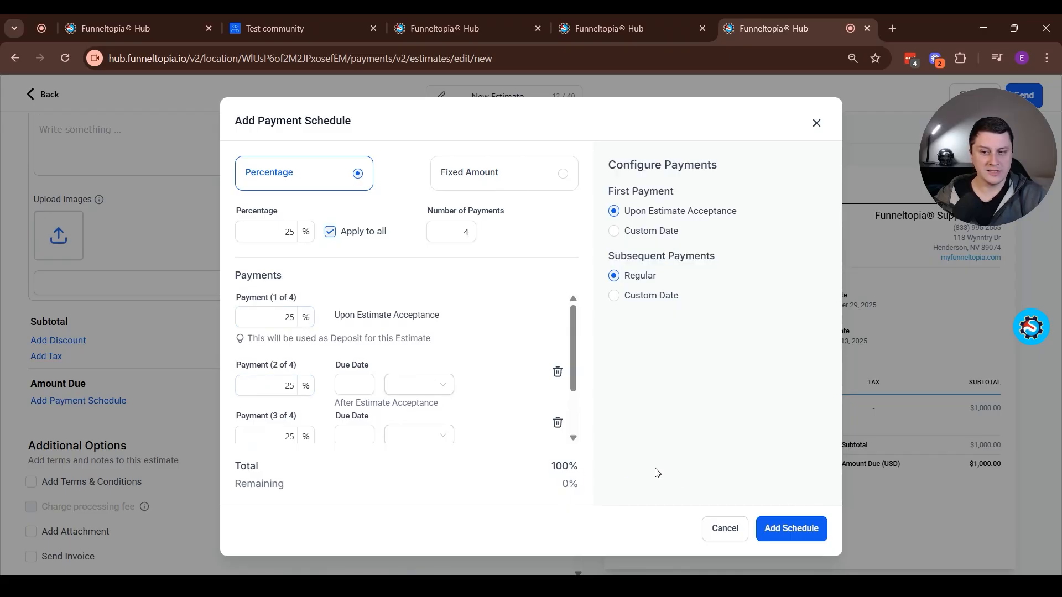
- Change the schedule to 3 payments and apply 33% to all of them
left_click(453, 232)
left_click_drag(454, 232, 483, 239)
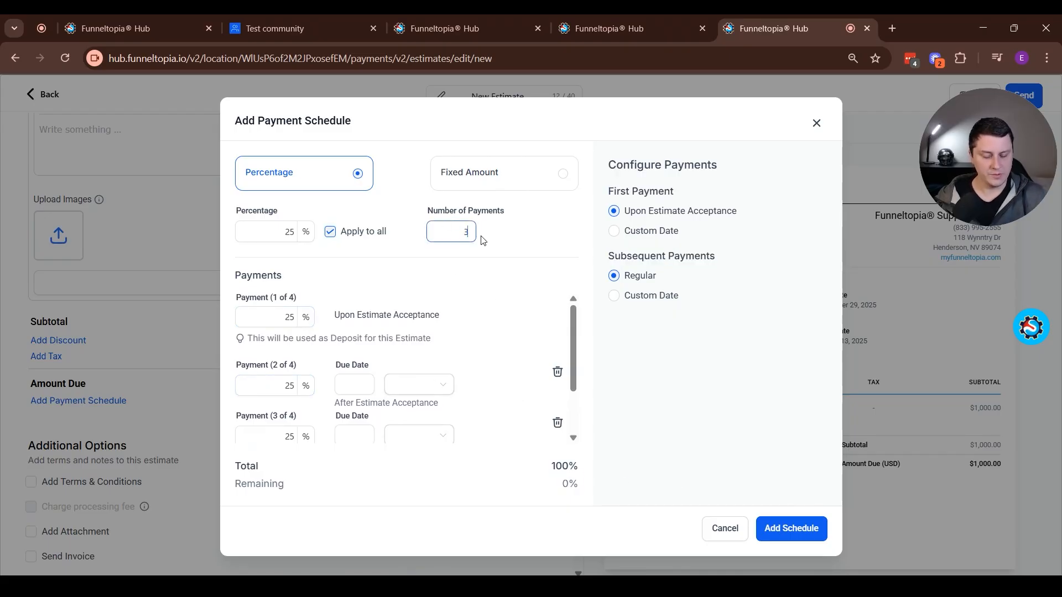
type("3")
double_click(282, 235)
type("33")
left_click(332, 235)
left_click(332, 234)
scroll(307, 335, "down", 2)
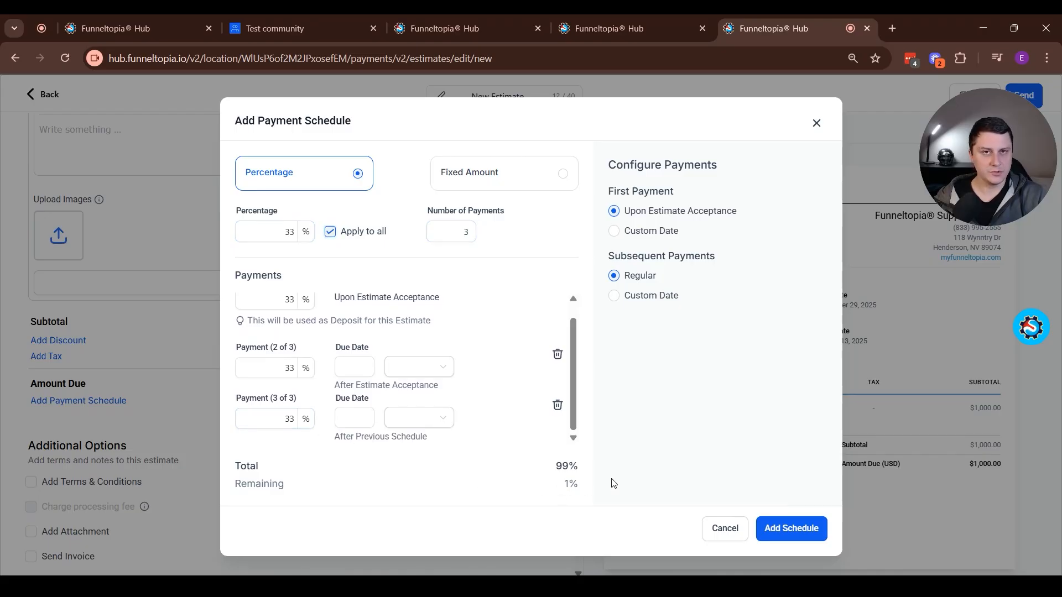
- Set the third payment's share to 34%
left_click(295, 421)
key("BackSpace")
type("4")
left_click(702, 423)
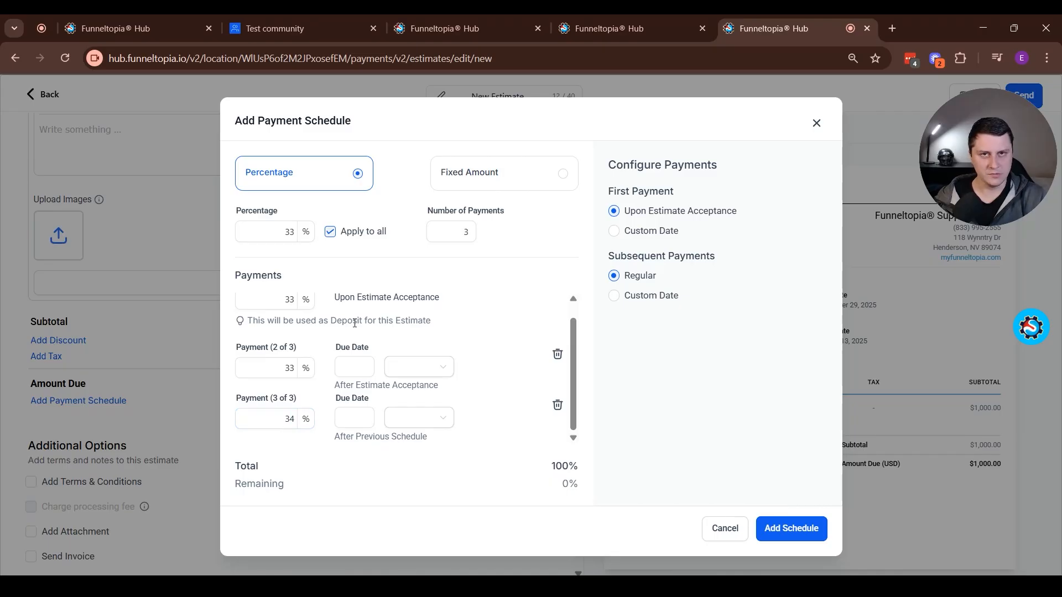
scroll(354, 323, "up", 1)
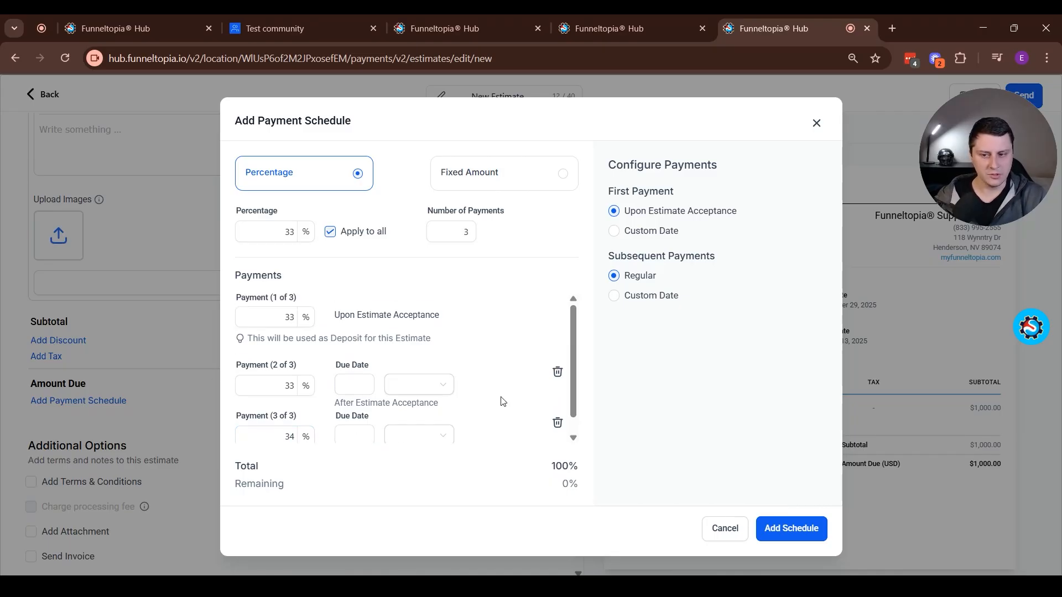
- Set the number of payments to 2, with 50% for each payment
double_click(465, 232)
type("2")
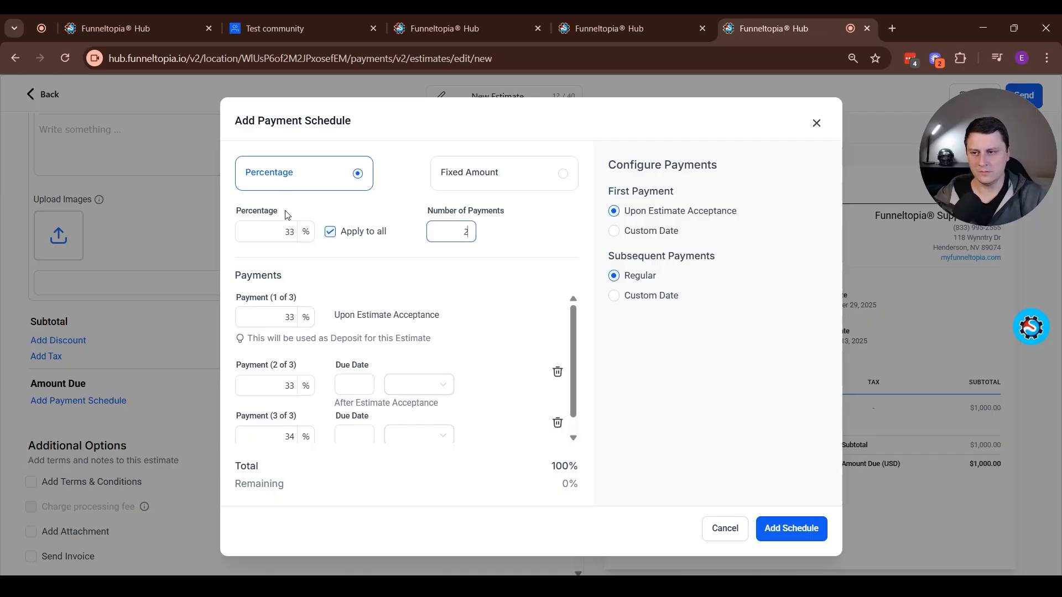
double_click(290, 232)
type("50")
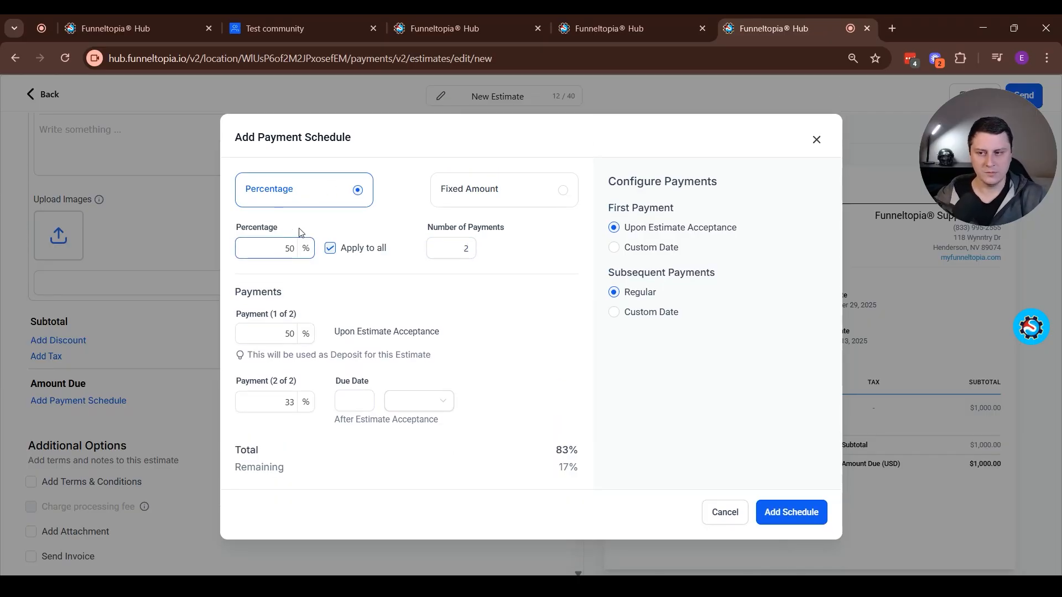
double_click(288, 403)
type("50")
- Enter 1 as the due interval of the second payment and look through the available time units
left_click(356, 401)
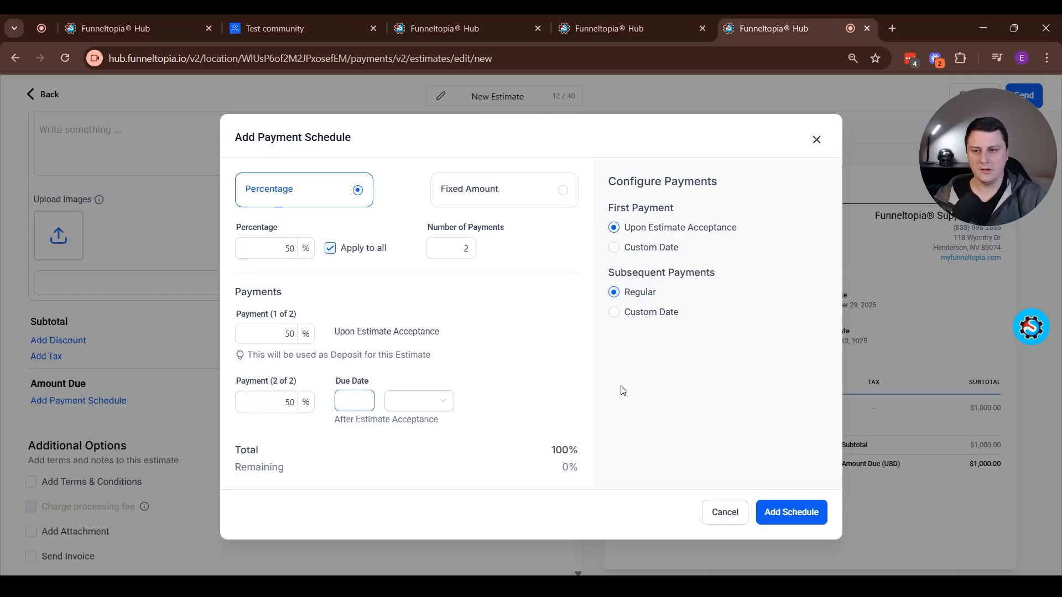
left_click(396, 398)
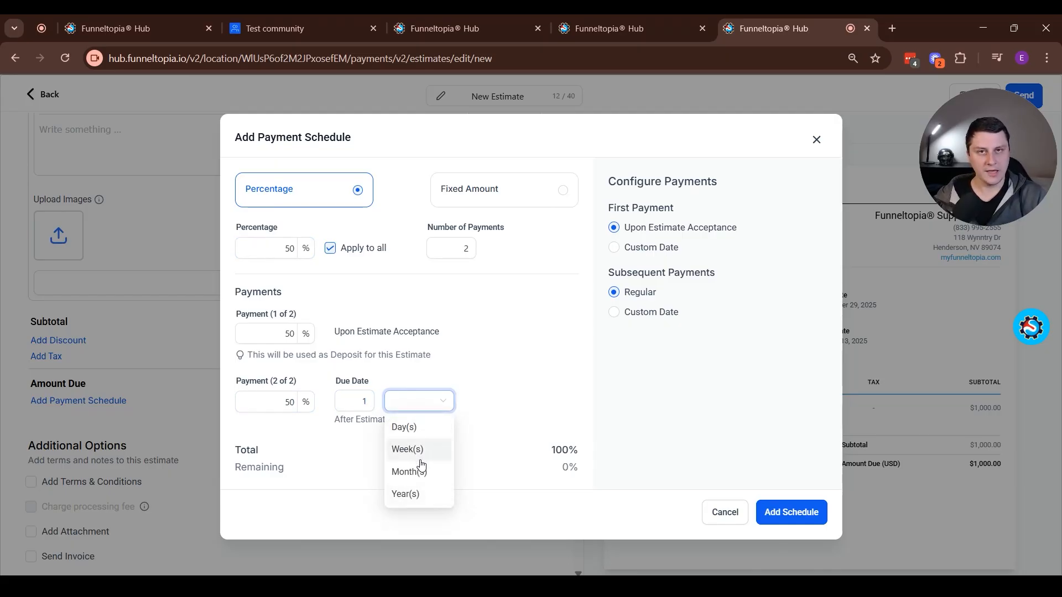
left_click(535, 379)
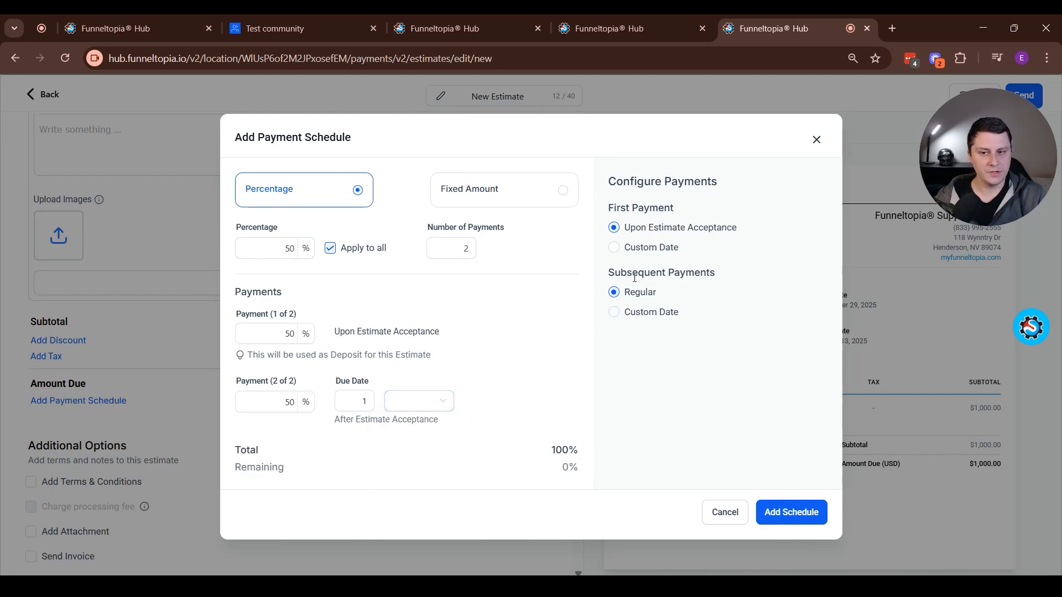
- Try Custom Date for the subsequent and first payments, returning them to Regular and Upon Estimate Acceptance
left_click(615, 311)
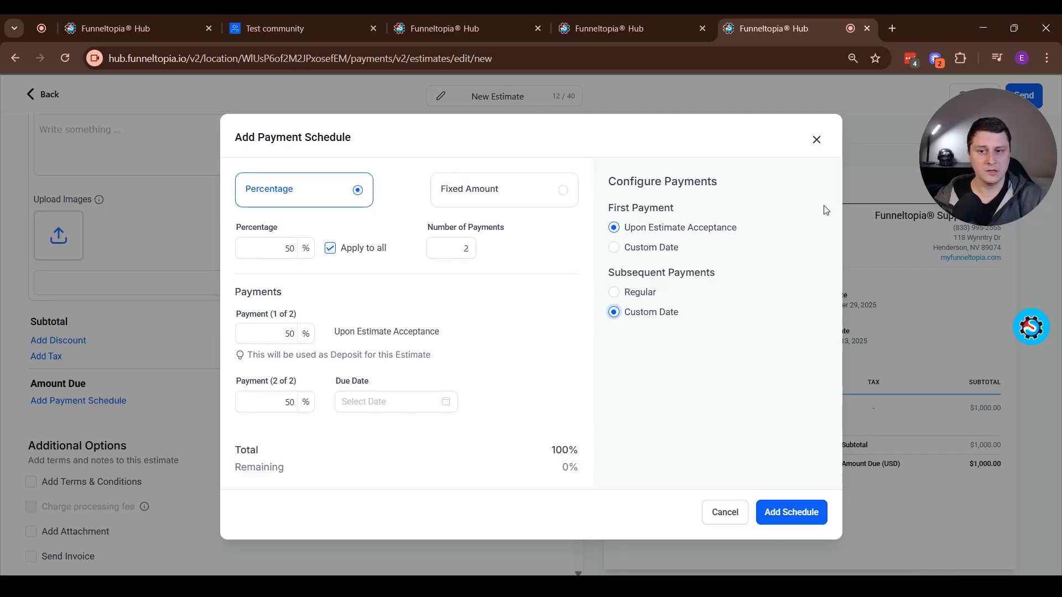
left_click_drag(618, 211, 697, 206)
left_click(649, 211)
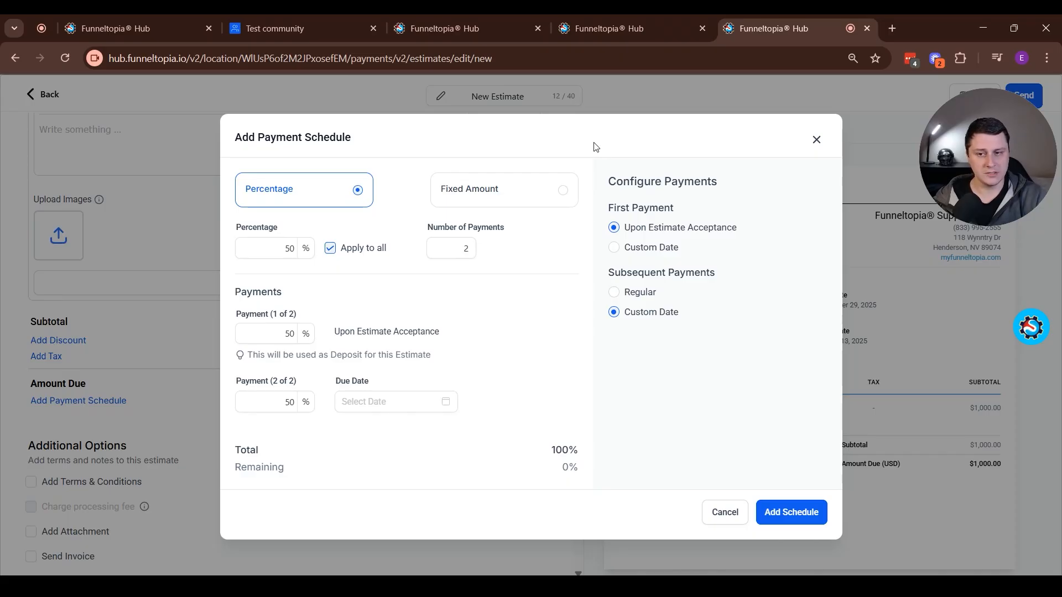
left_click(667, 248)
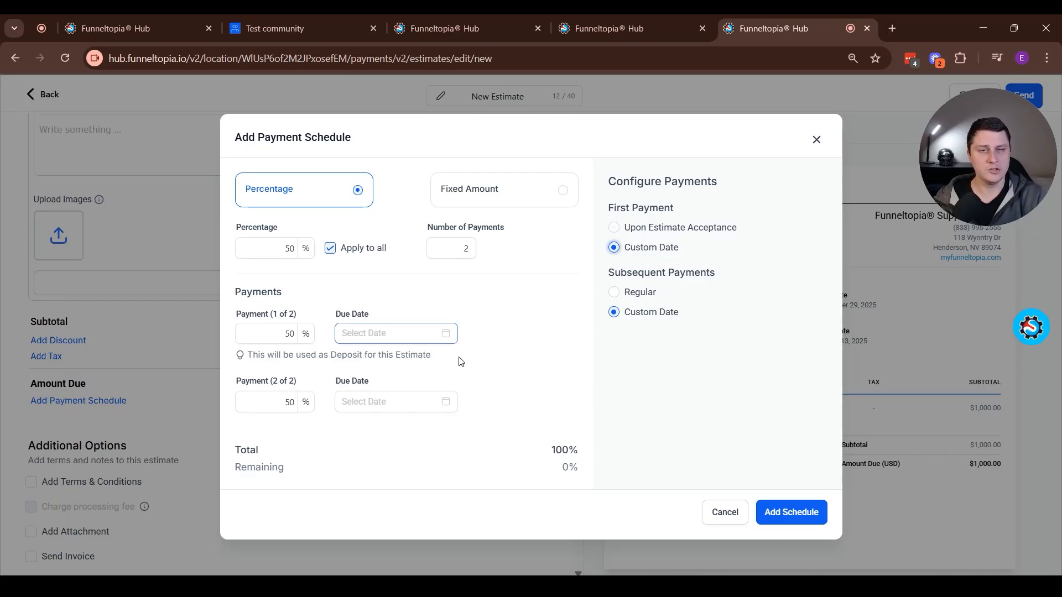
left_click(639, 230)
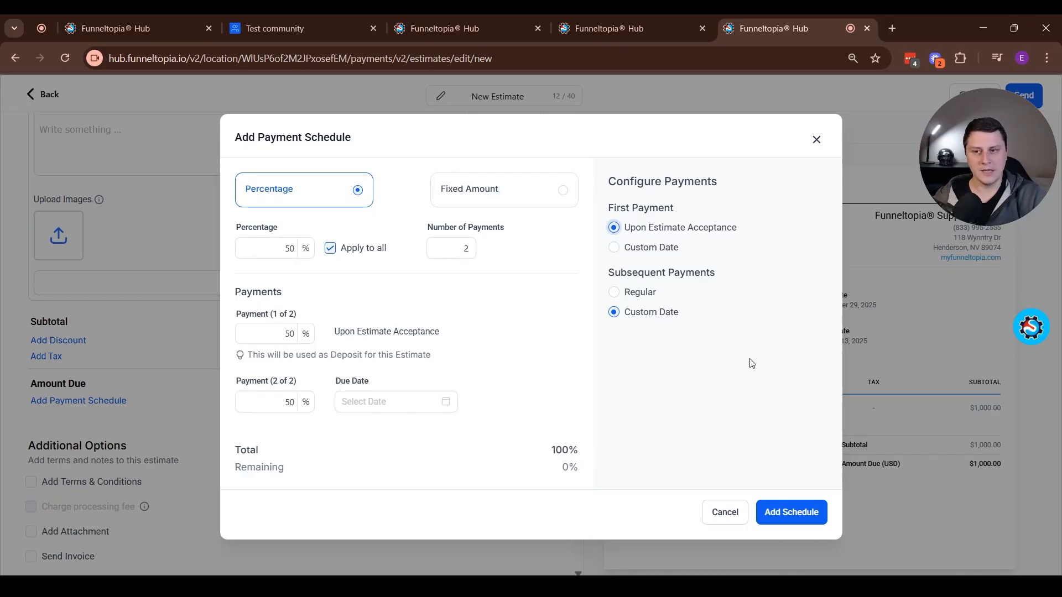
left_click(638, 289)
- Make the second payment's due interval count in Month(s) and add the schedule to the estimate
left_click(423, 401)
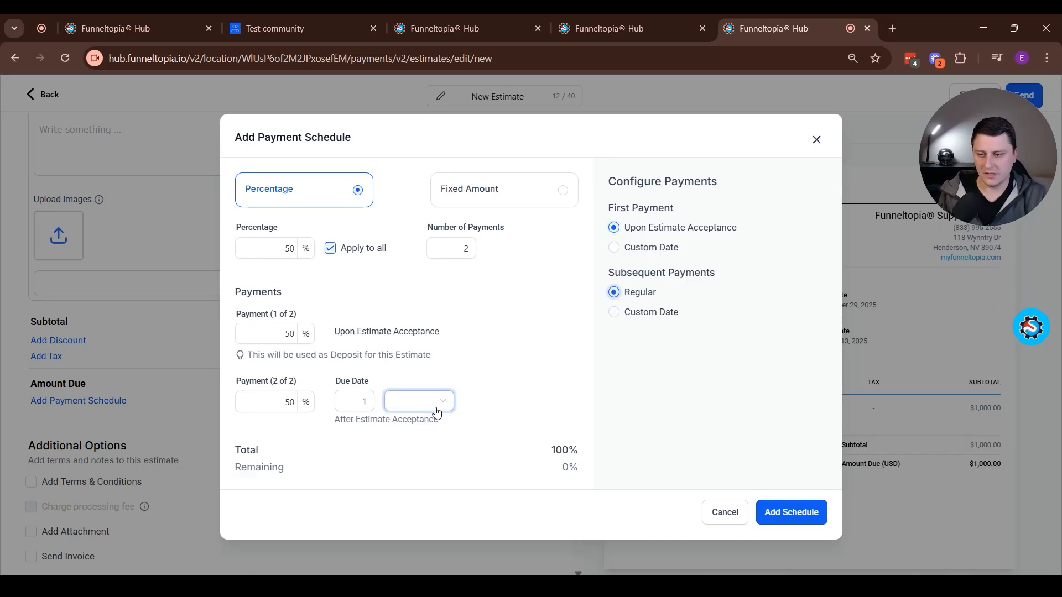
left_click(425, 477)
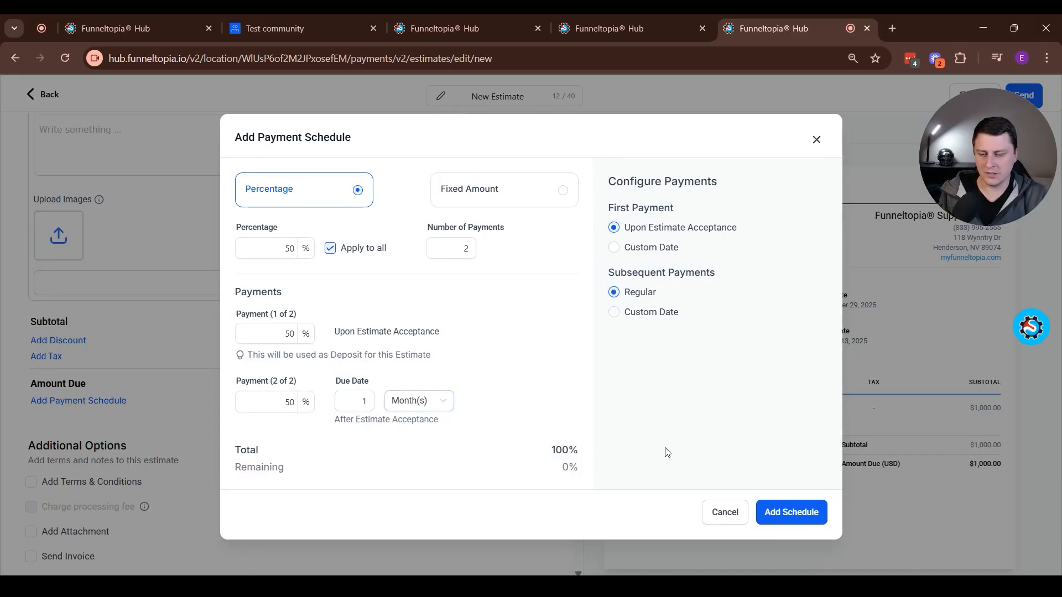
left_click(798, 513)
- Turn on Send Invoice with Enable Direct Payments for the estimate and view the direct payments explanation
scroll(411, 322, "down", 1)
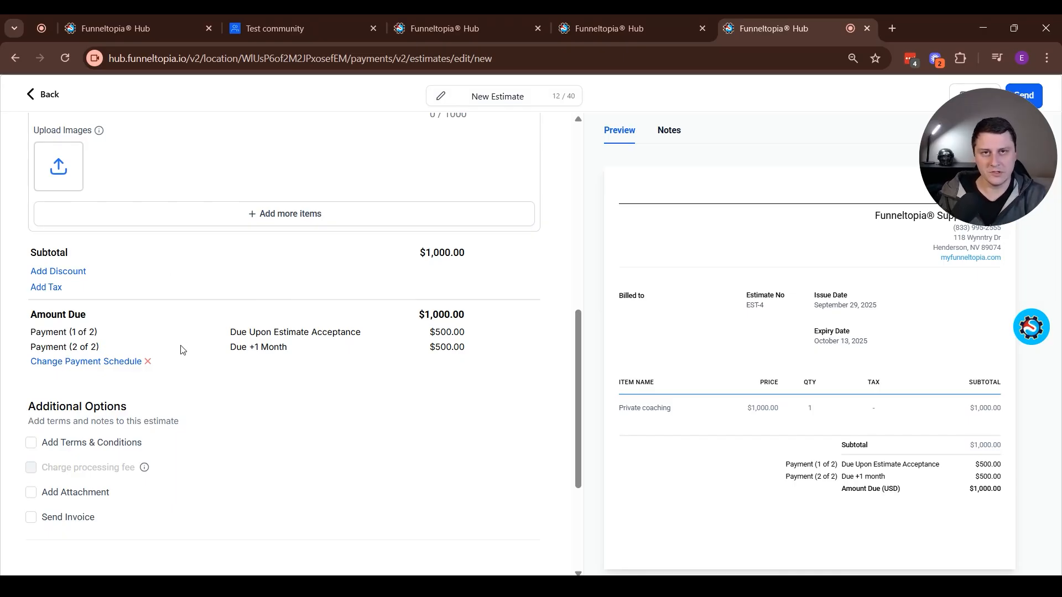
left_click(31, 517)
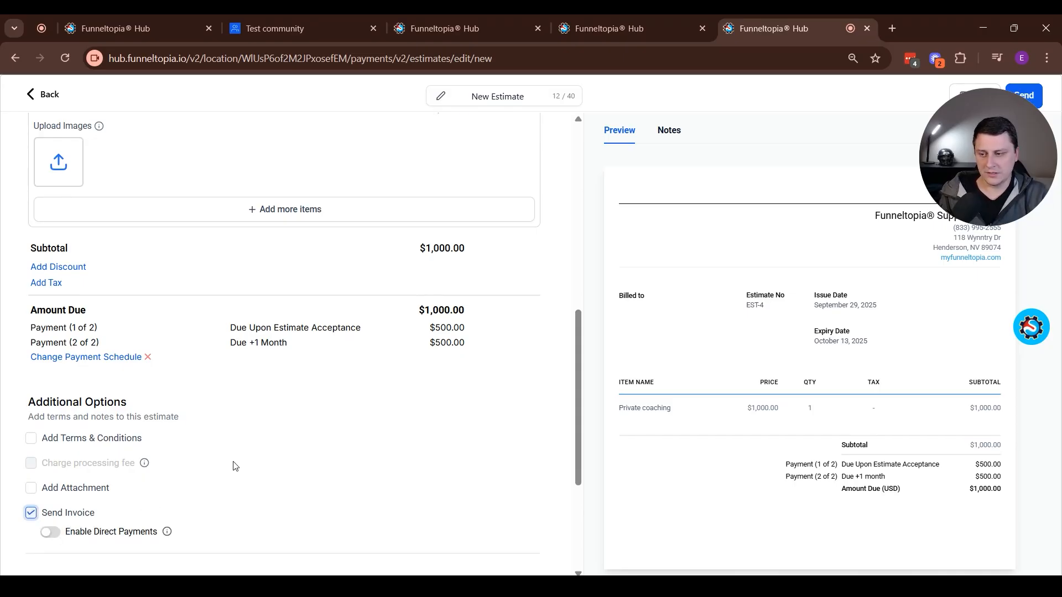
scroll(233, 466, "down", 2)
left_click(51, 399)
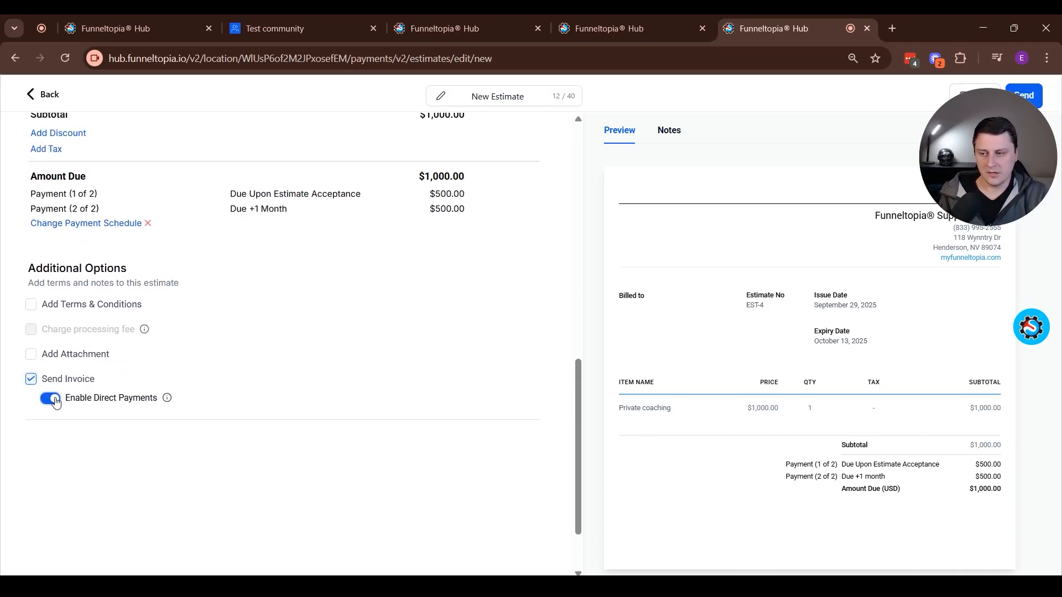
mouse_move(168, 402)
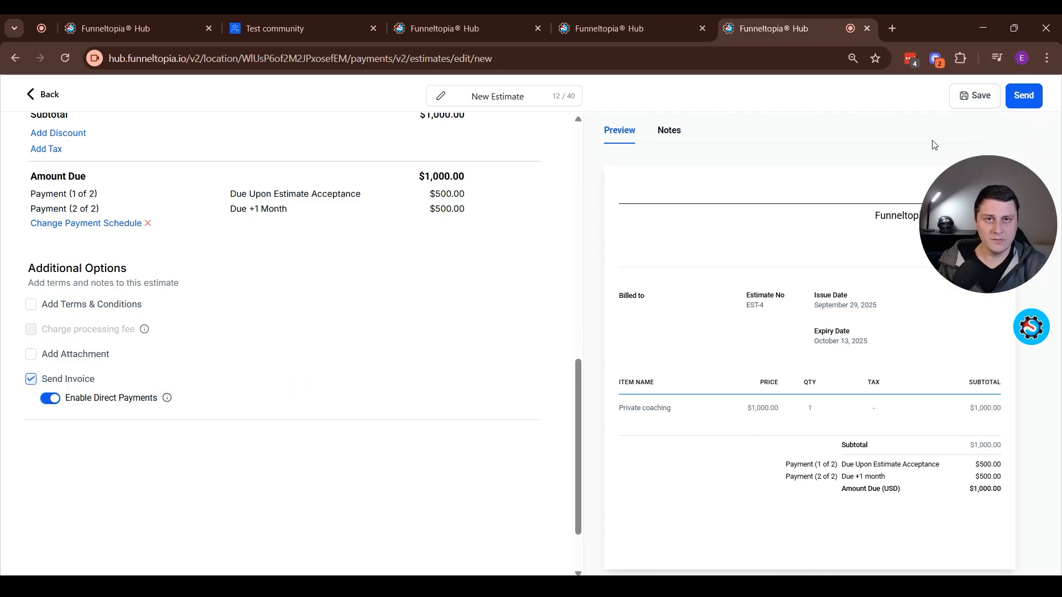
- Review the estimate form's customer, product and payment sections, and examine the payment schedule's due terms and amounts in the preview
scroll(381, 332, "up", 10)
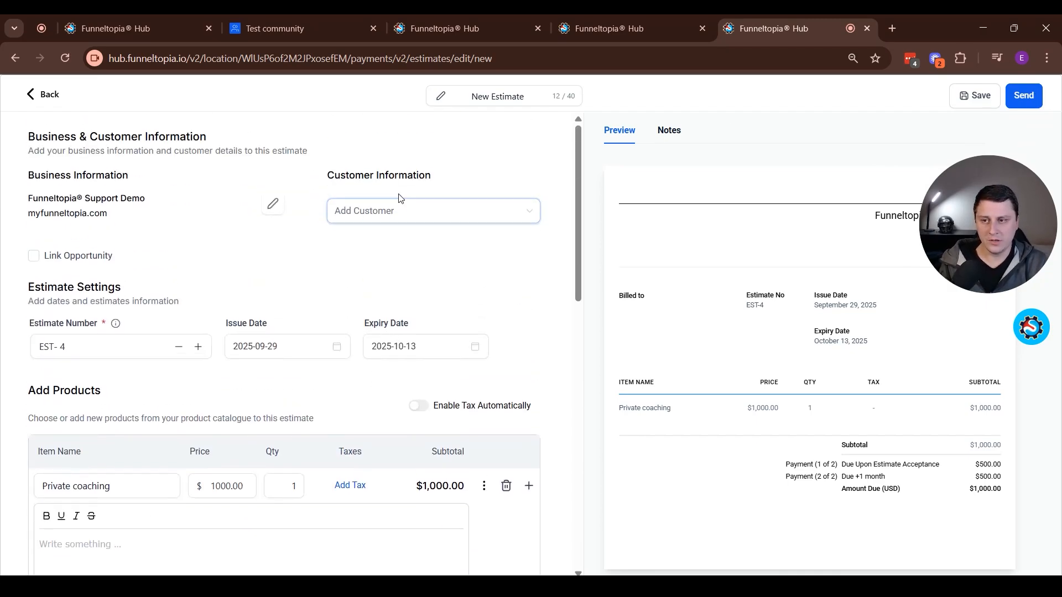
scroll(524, 394, "down", 10)
scroll(497, 410, "up", 10)
scroll(501, 420, "down", 5)
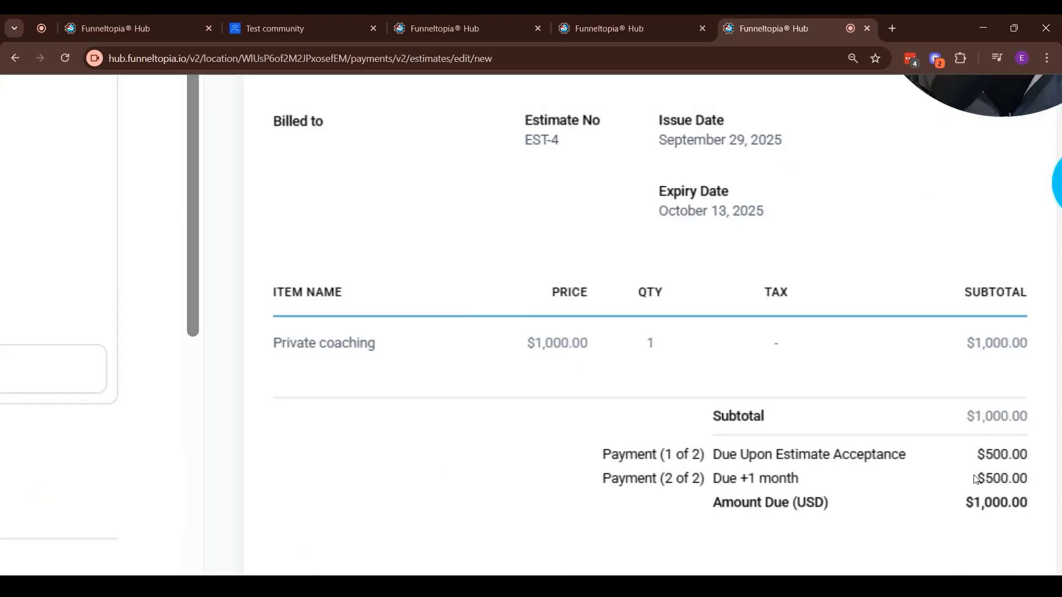
scroll(933, 481, "down", 3)
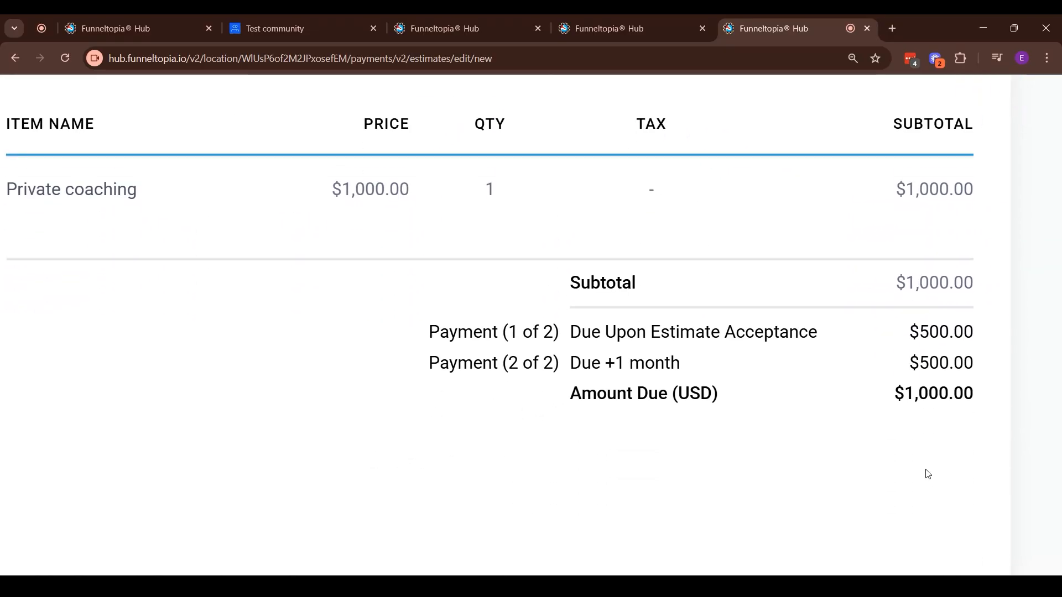
left_click_drag(433, 325, 775, 403)
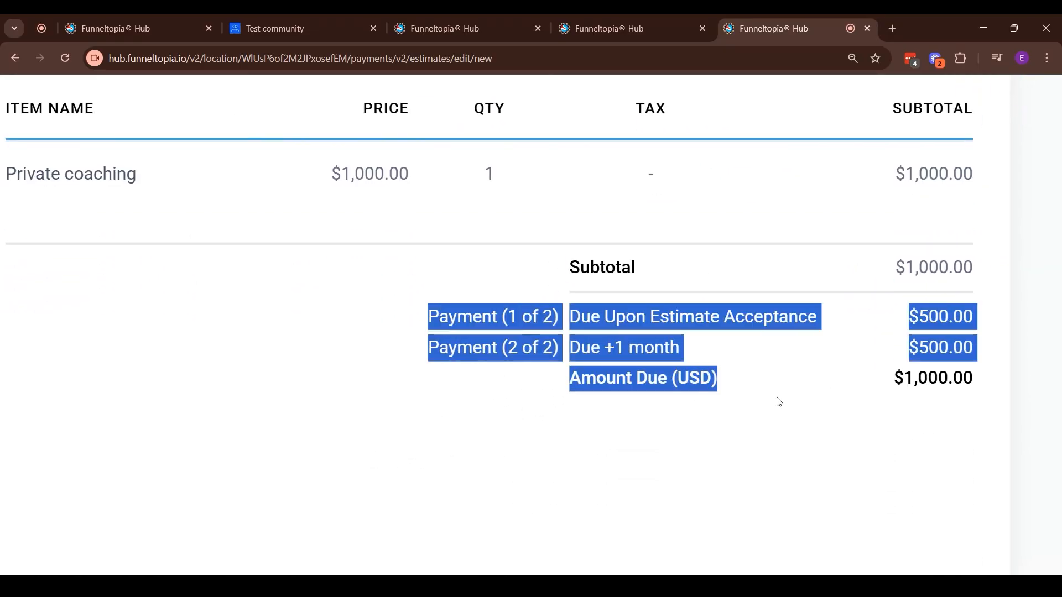
left_click(828, 415)
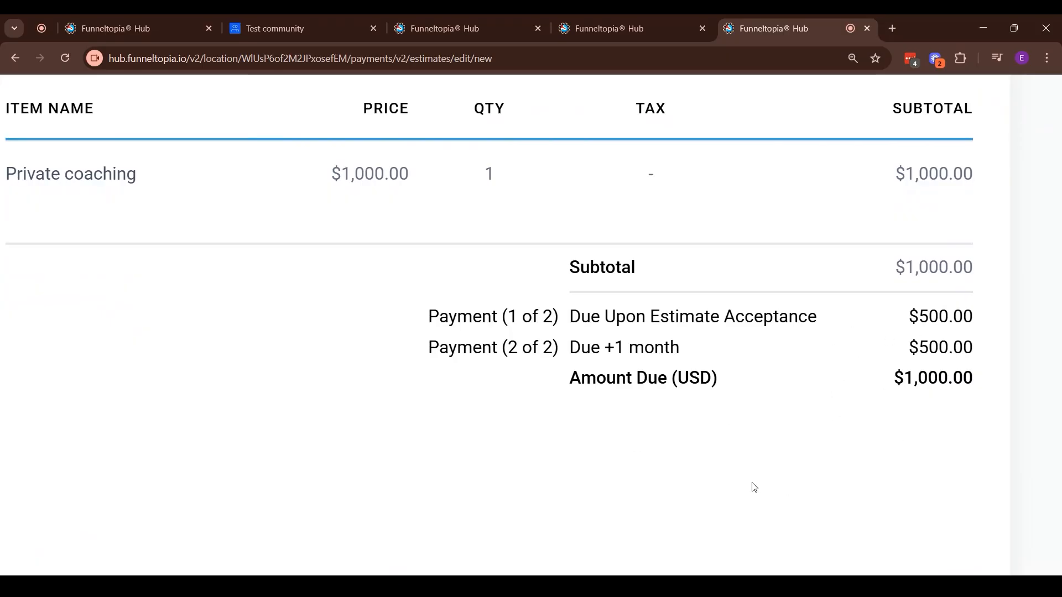
left_click_drag(613, 348, 681, 349)
left_click(624, 370)
scroll(637, 363, "down", 5)
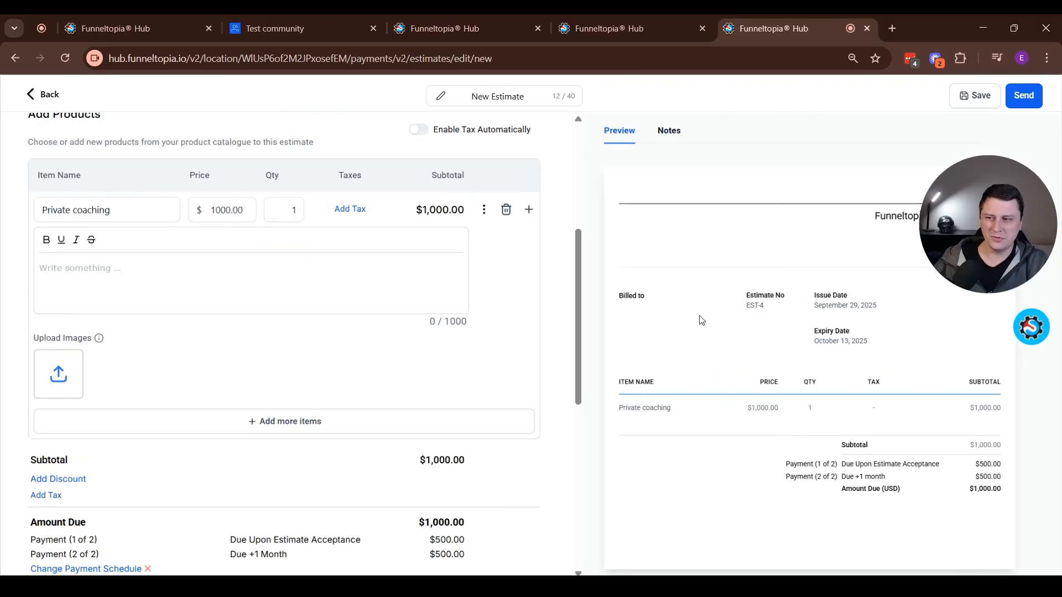
scroll(541, 416, "down", 2)
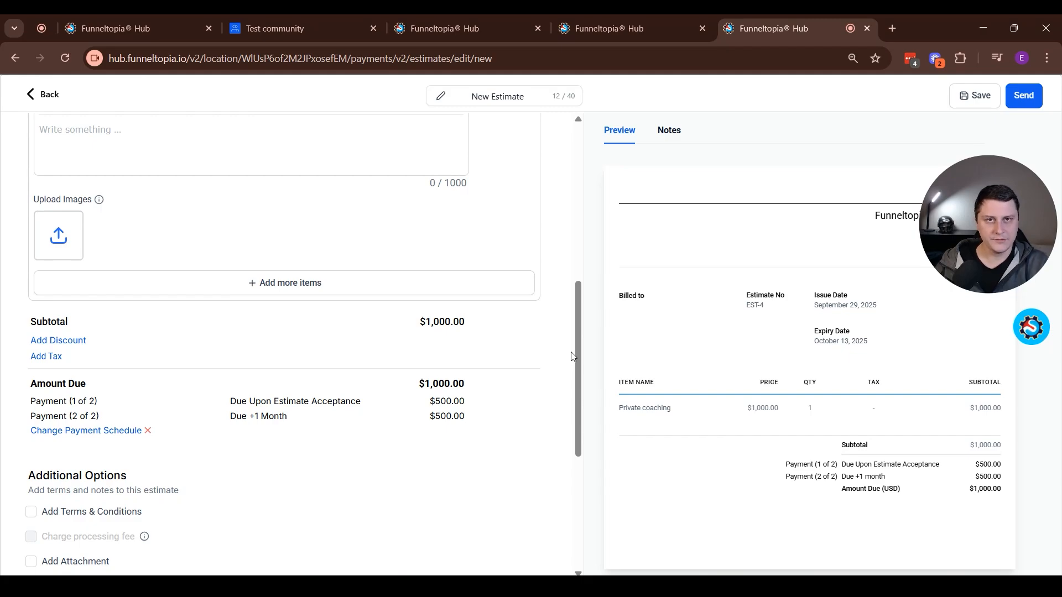
scroll(121, 394, "up", 5)
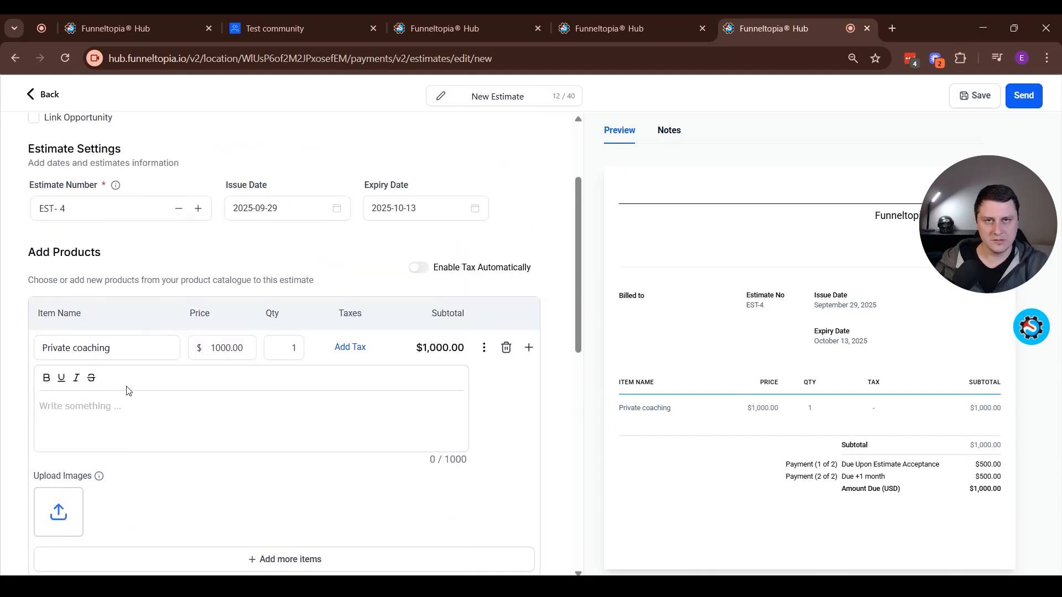